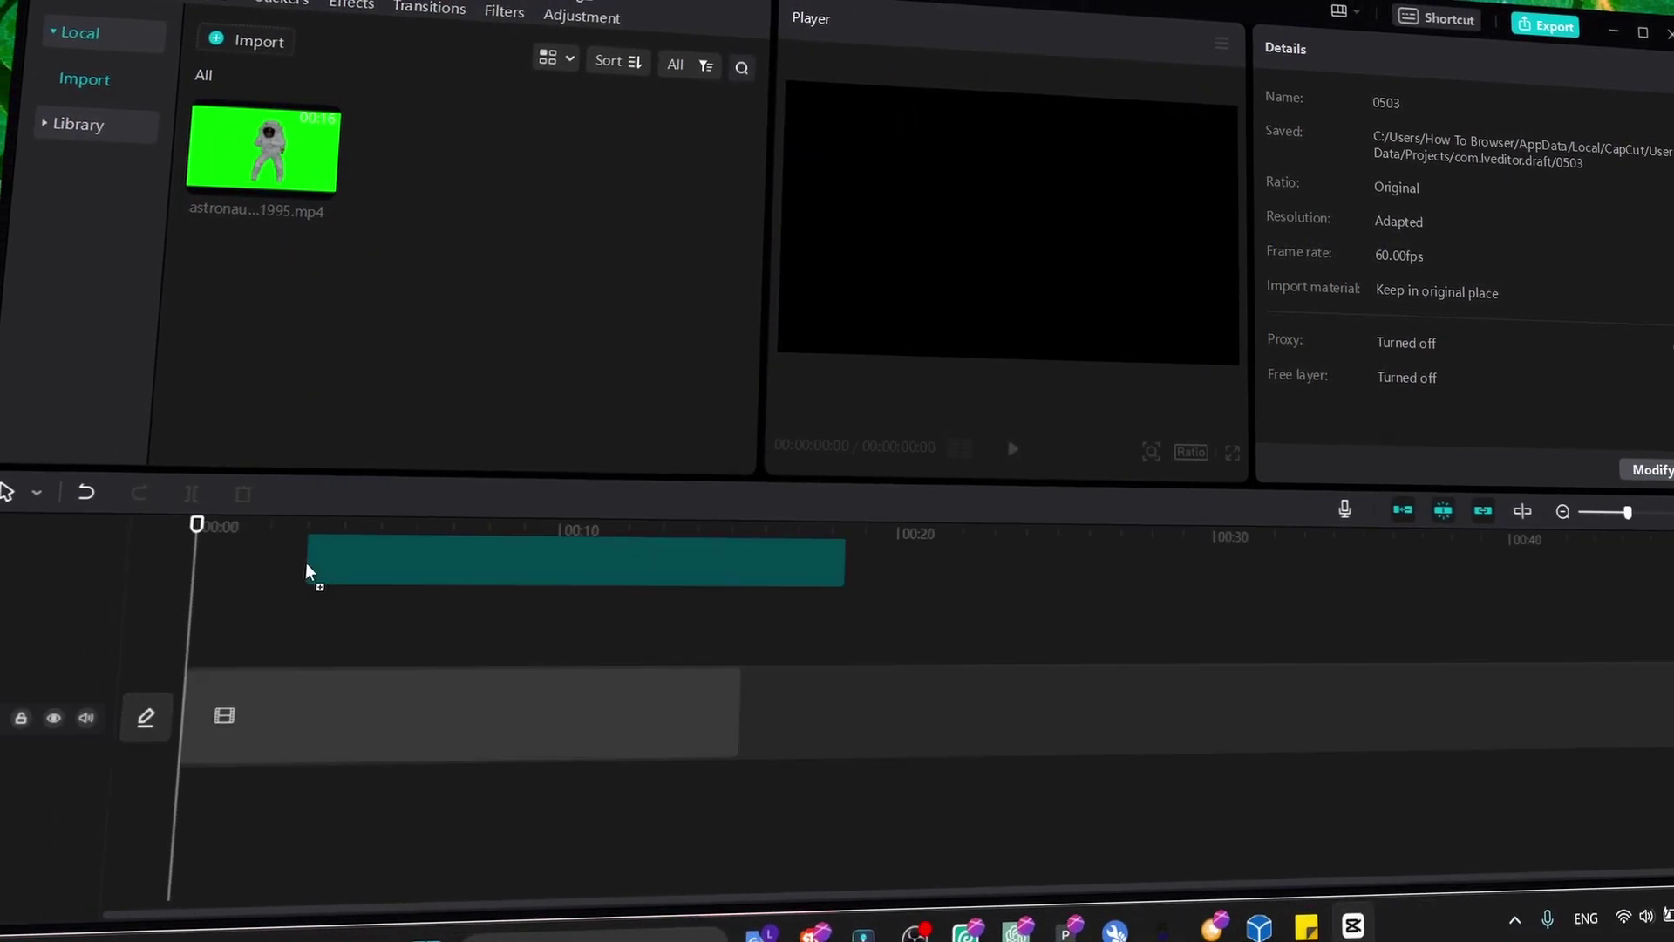
Drag astronaut-111995.mp4 from the Media panel onto the timeline track
left_click_drag(214, 157, 245, 705)
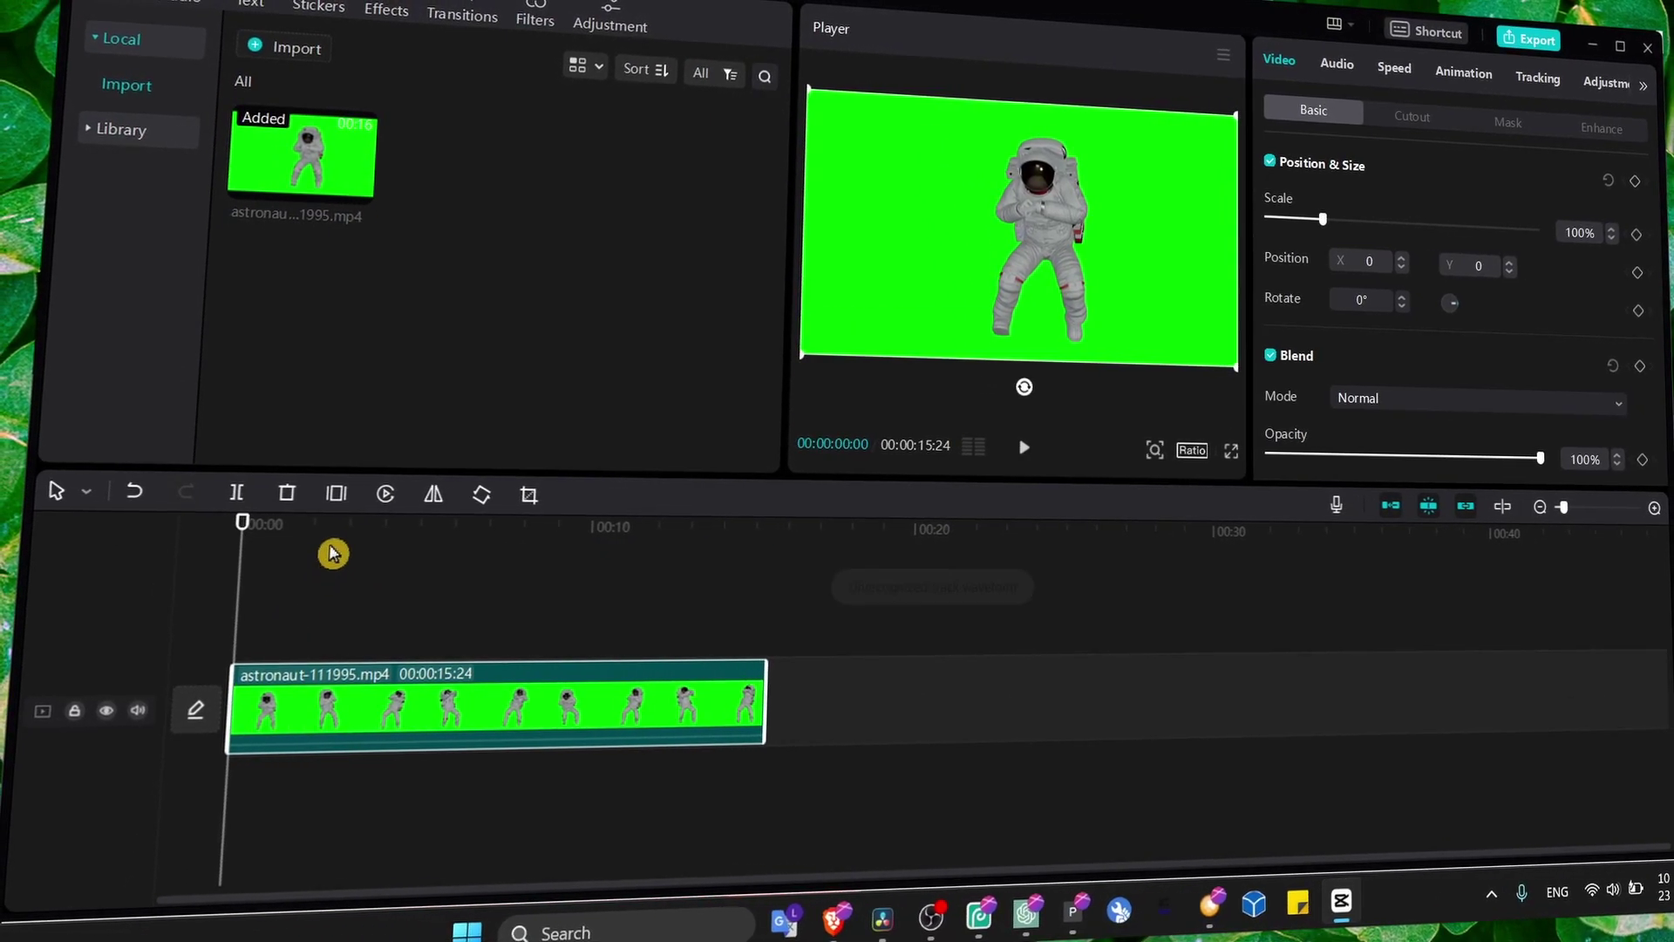
left_click_drag(357, 528, 369, 527)
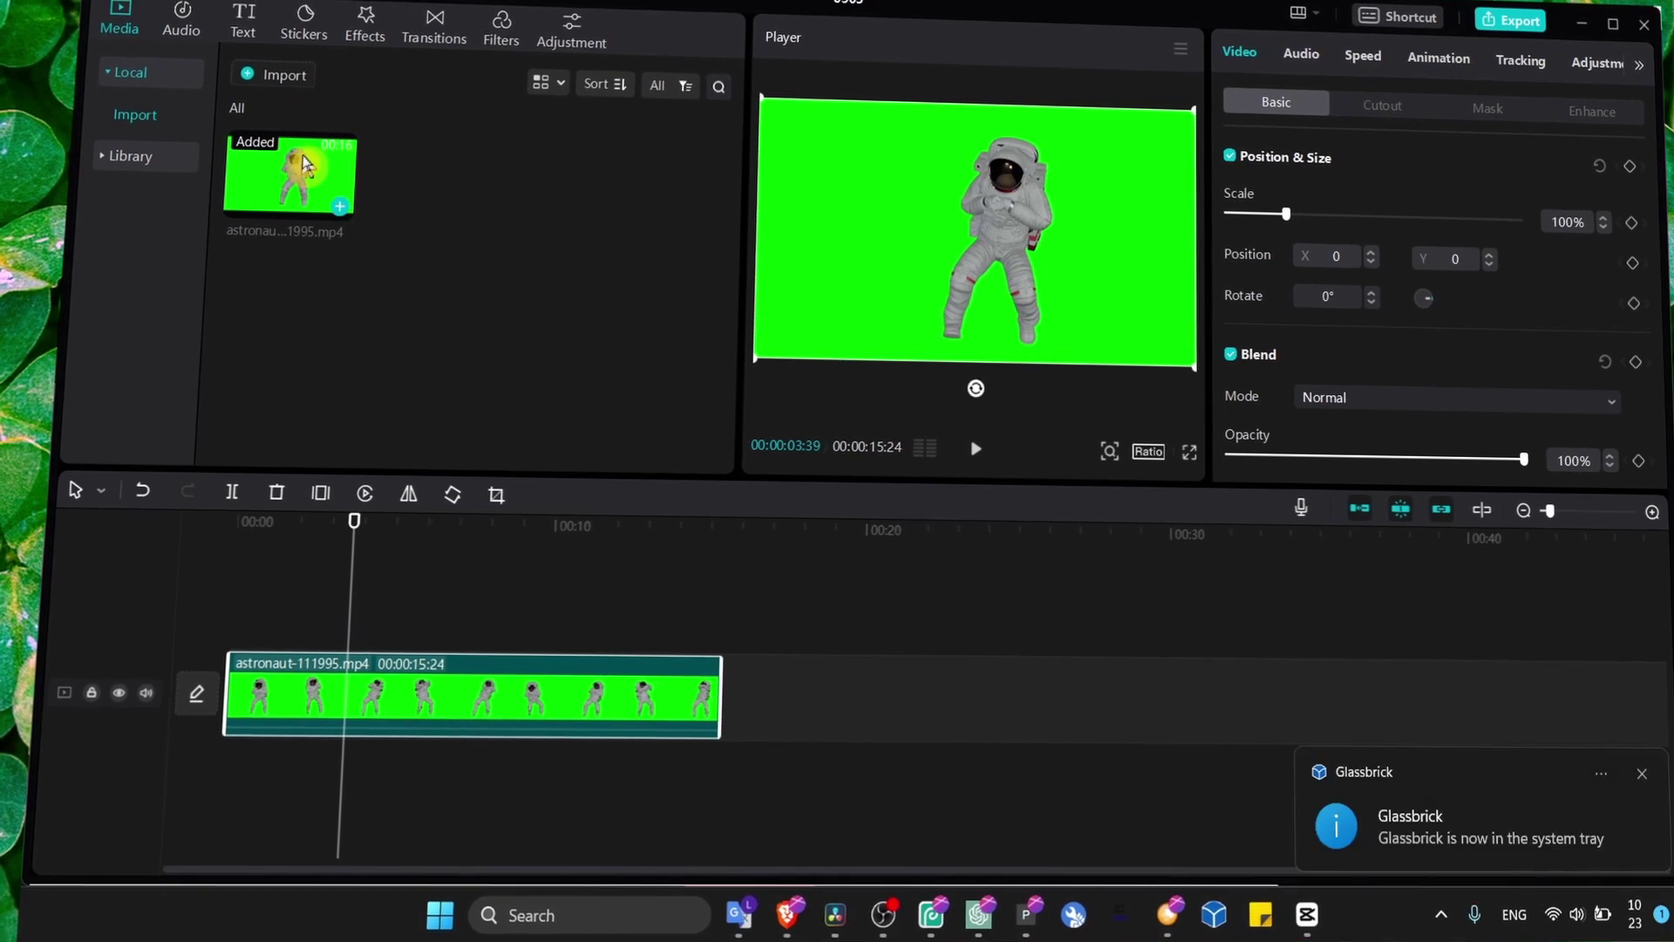
left_click_drag(561, 392, 837, 464)
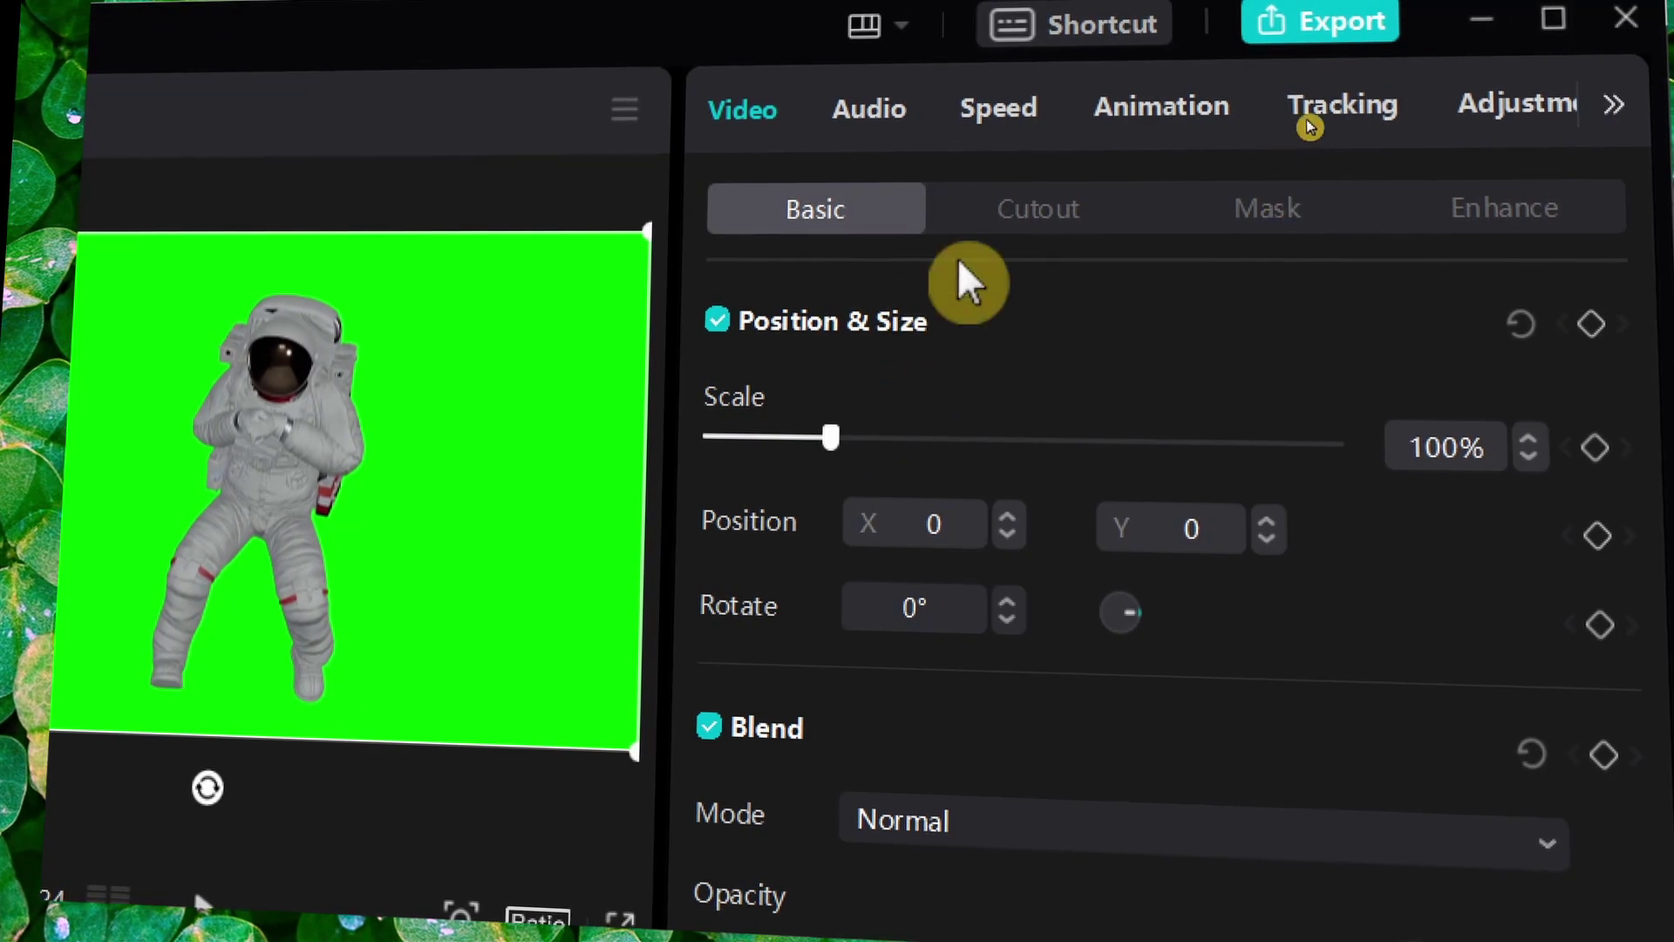
Enable Chroma key under Cutout and sample the green background as the key color
left_click(1032, 210)
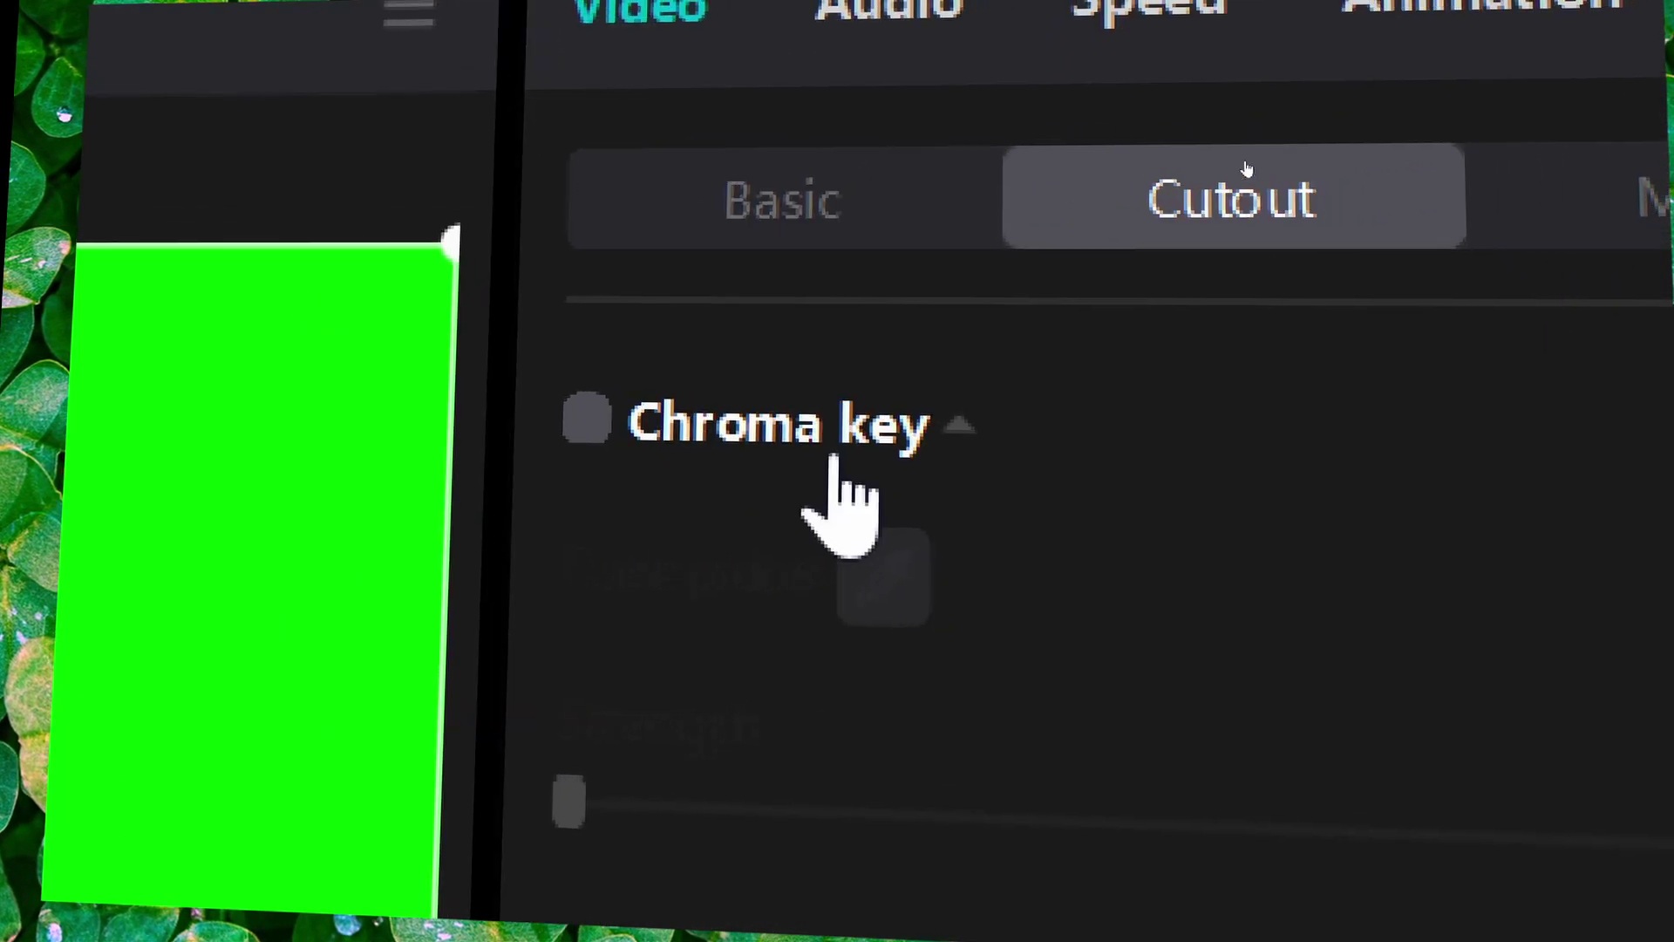
left_click(587, 421)
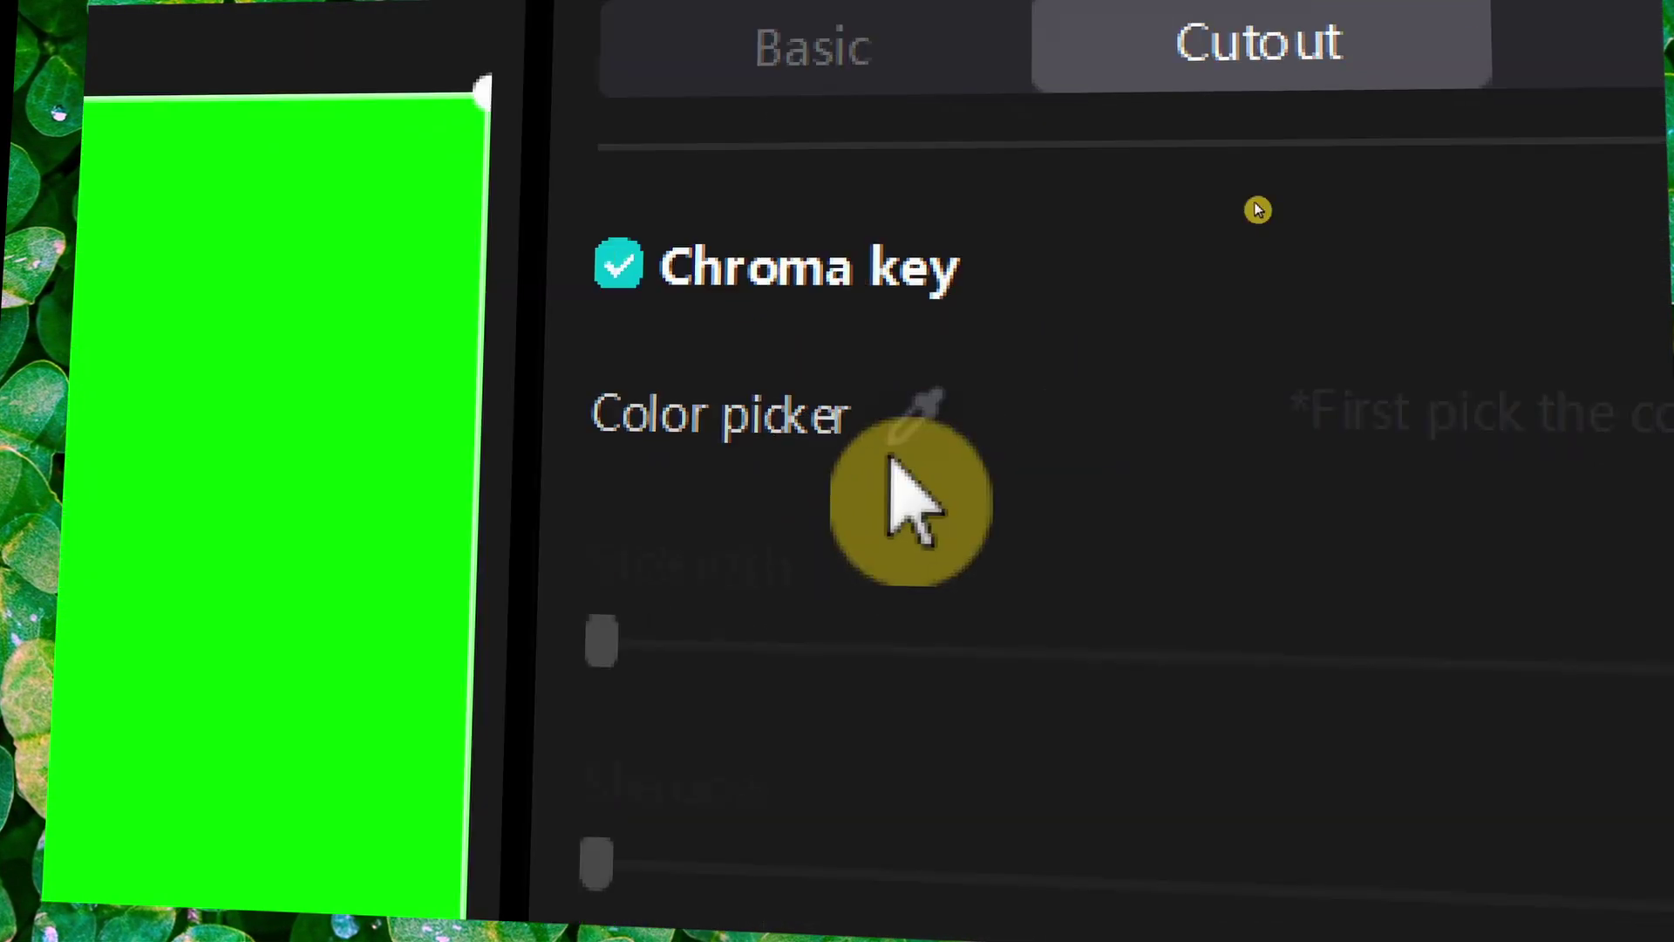
left_click(923, 405)
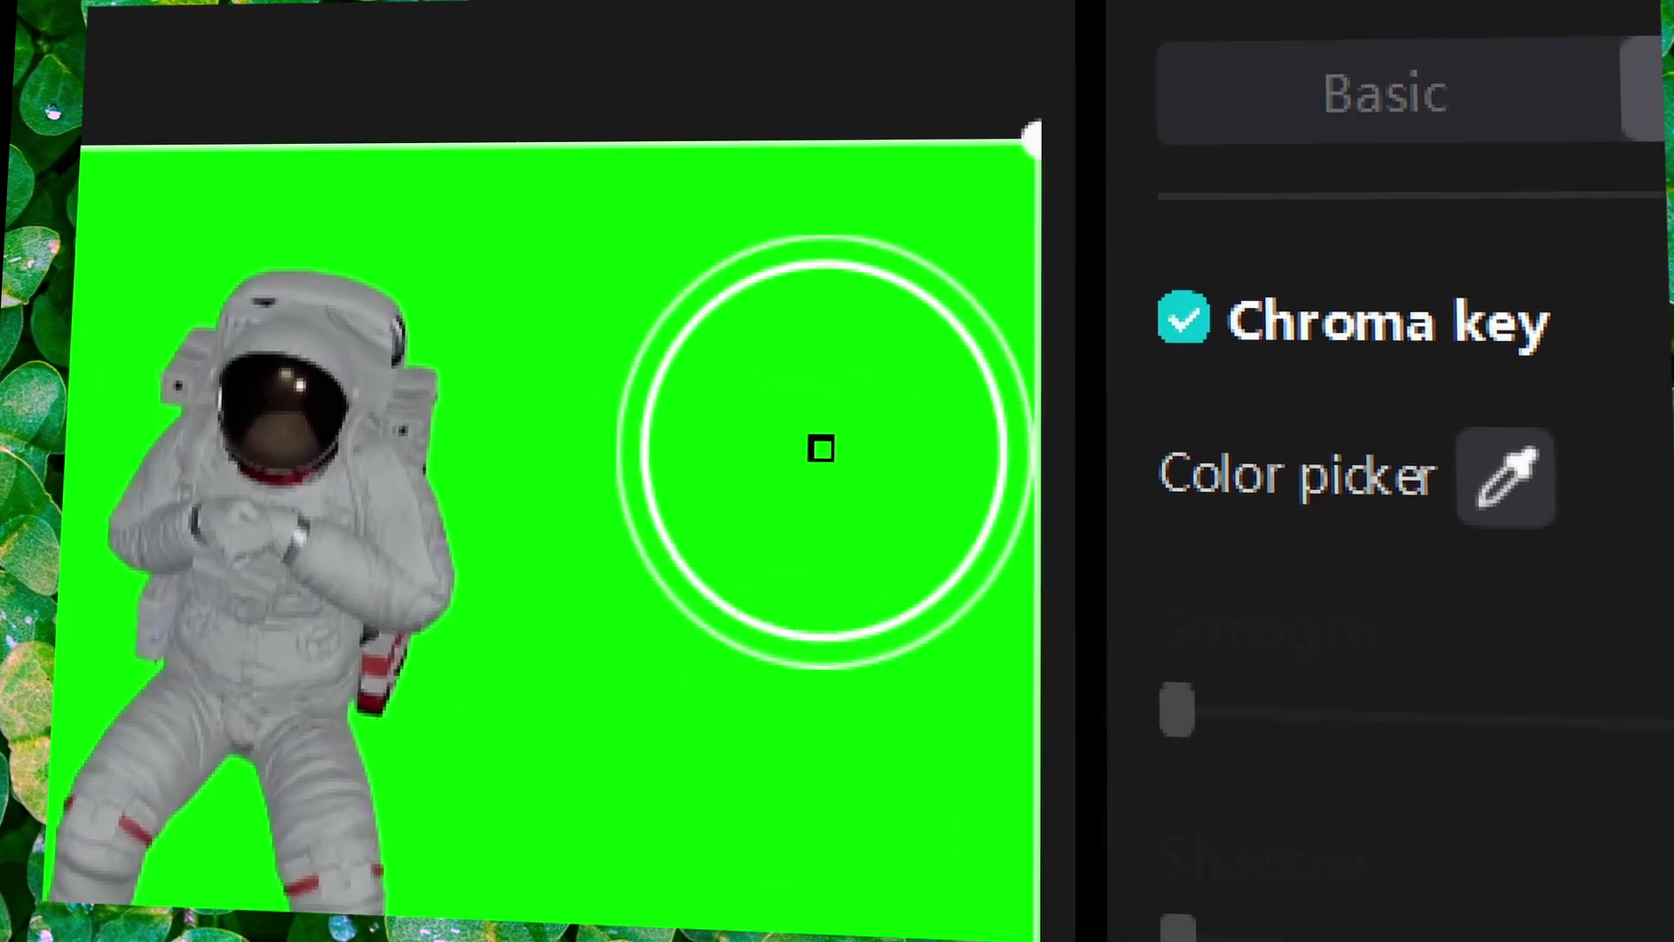
left_click(825, 458)
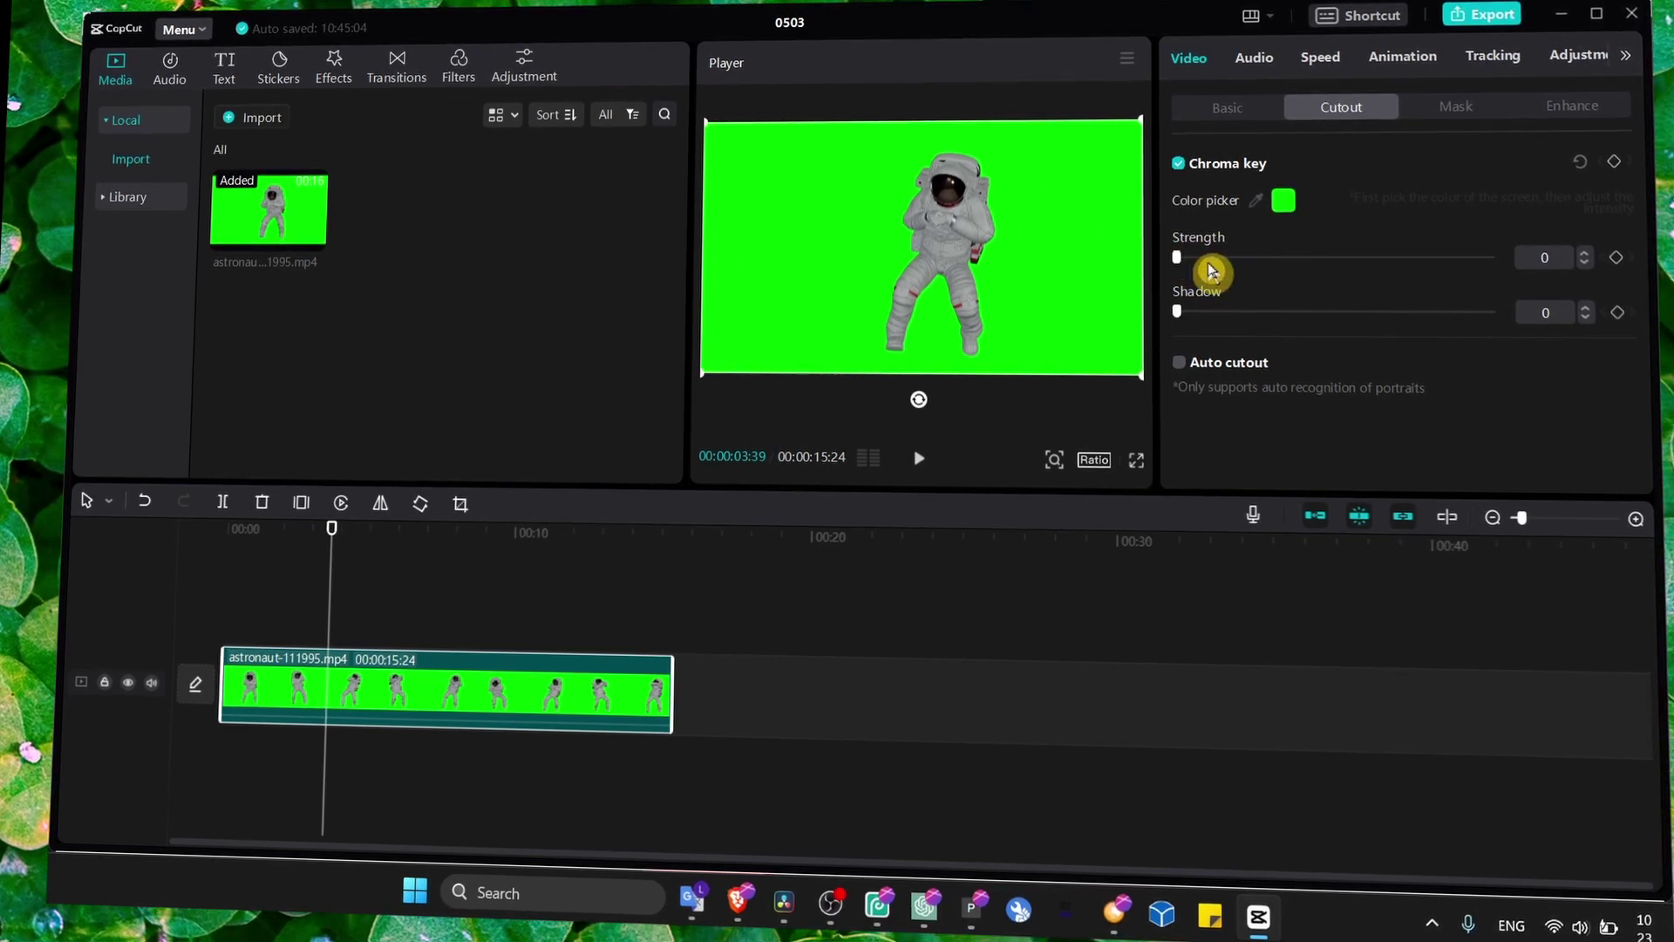
Set chroma key Strength to 100 and Shadow to 89
left_click_drag(1179, 260, 1233, 259)
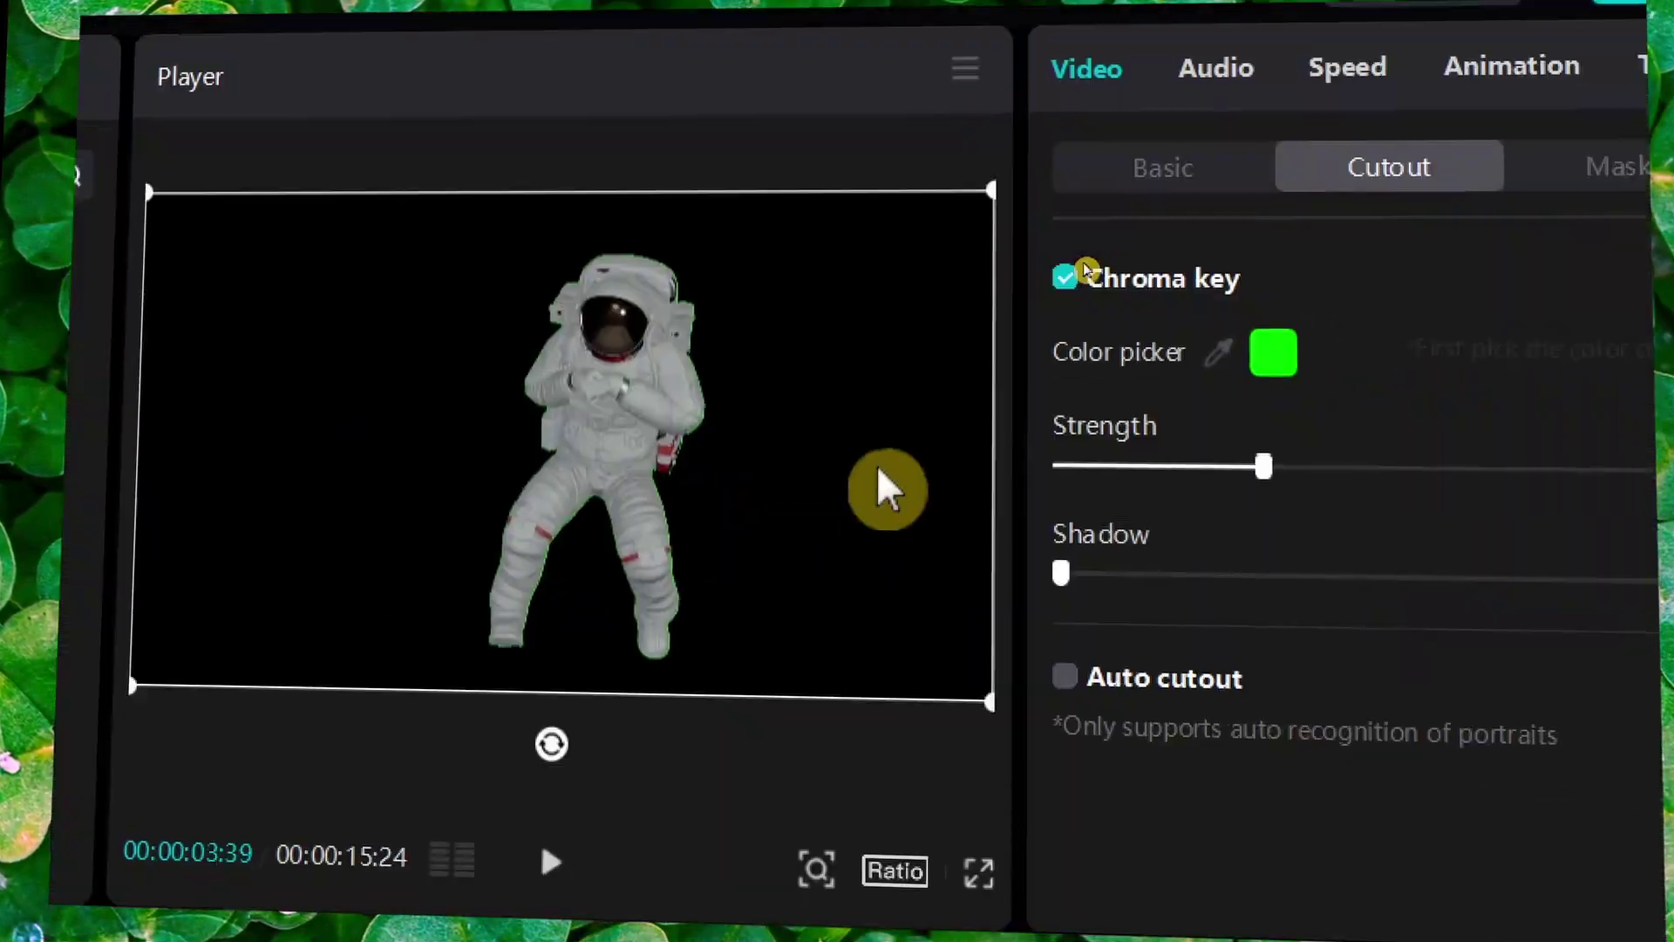
left_click_drag(916, 458, 1362, 457)
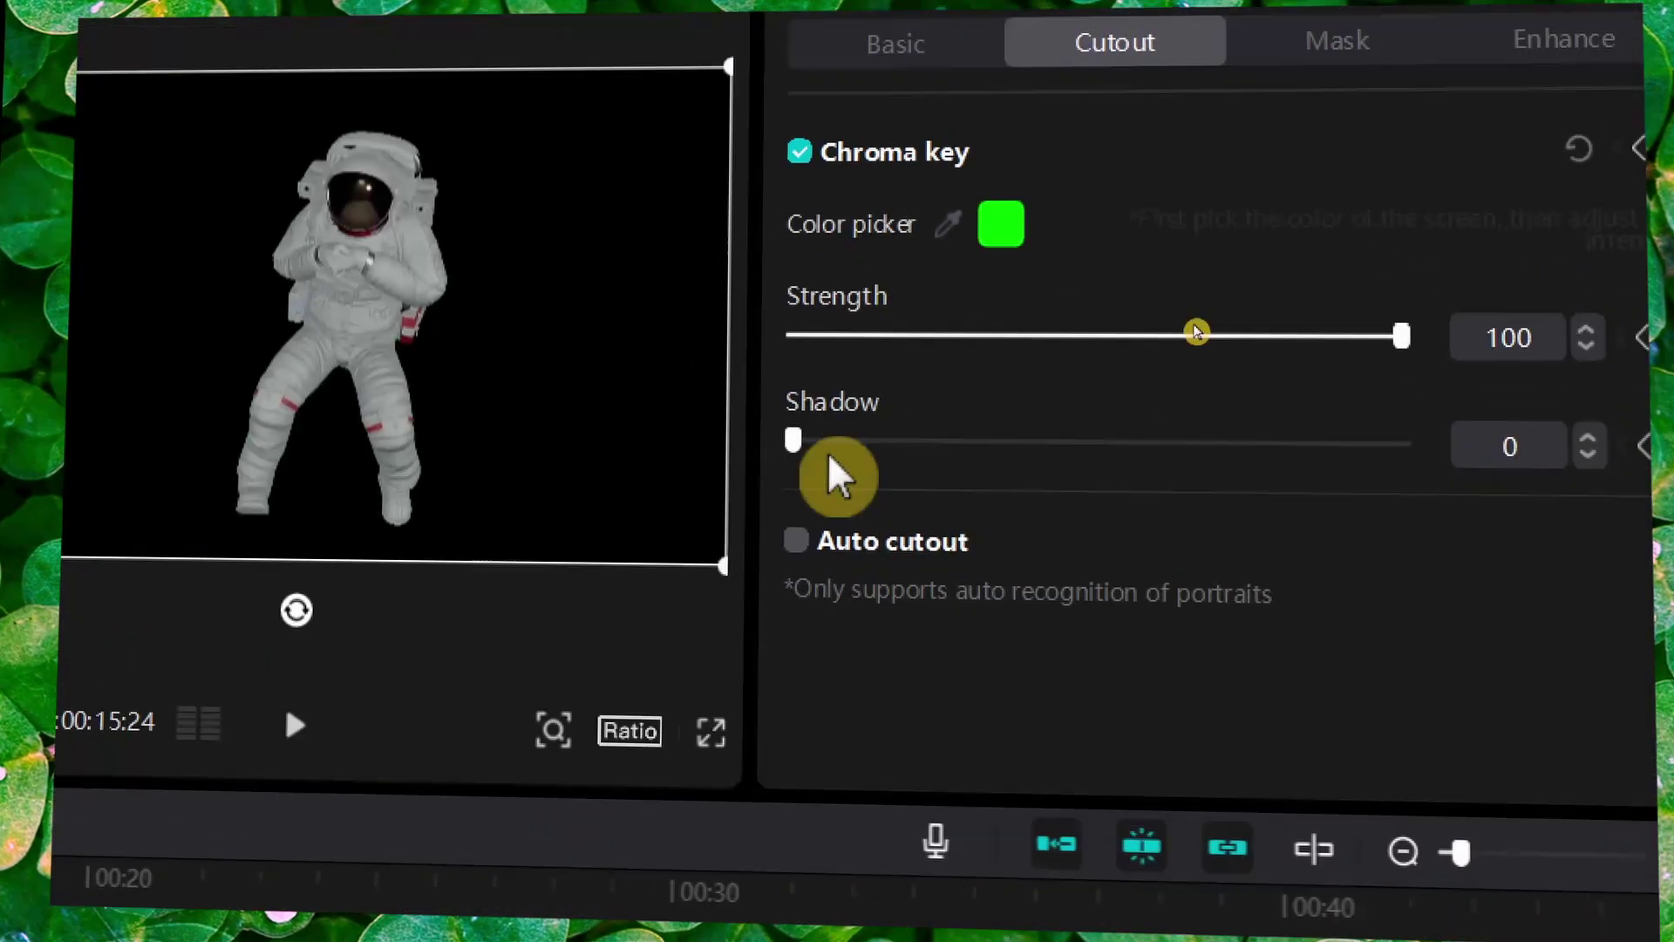
left_click_drag(814, 466, 1361, 466)
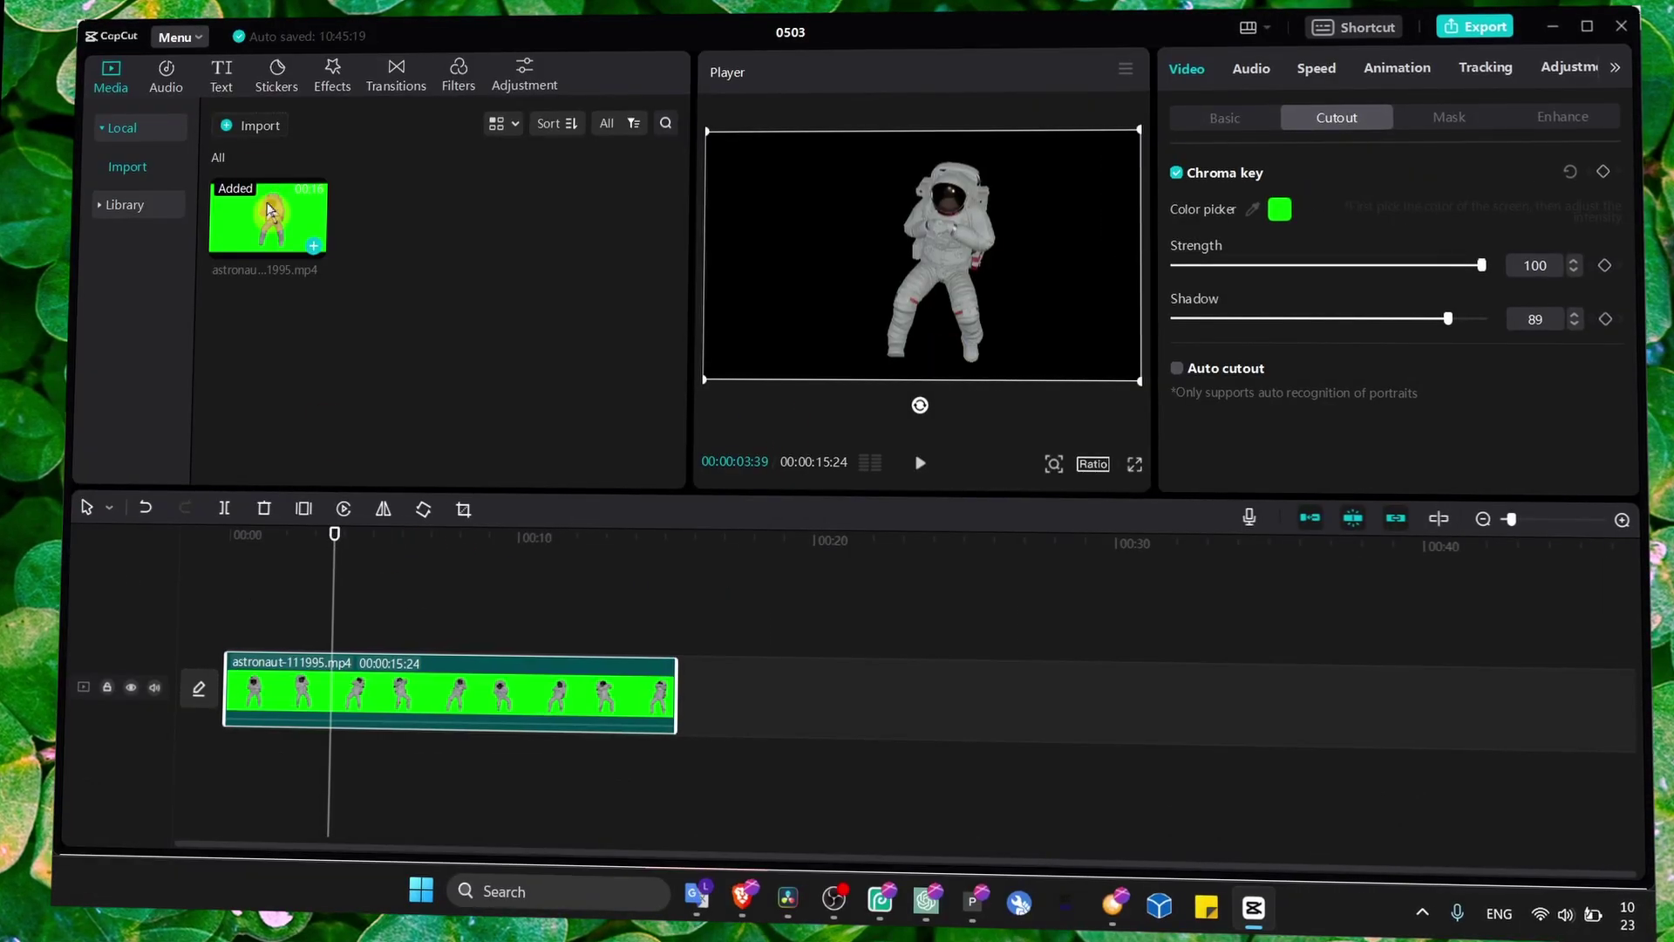
Add the white clip from Library > B&W and move it below the astronaut track
left_click(96, 210)
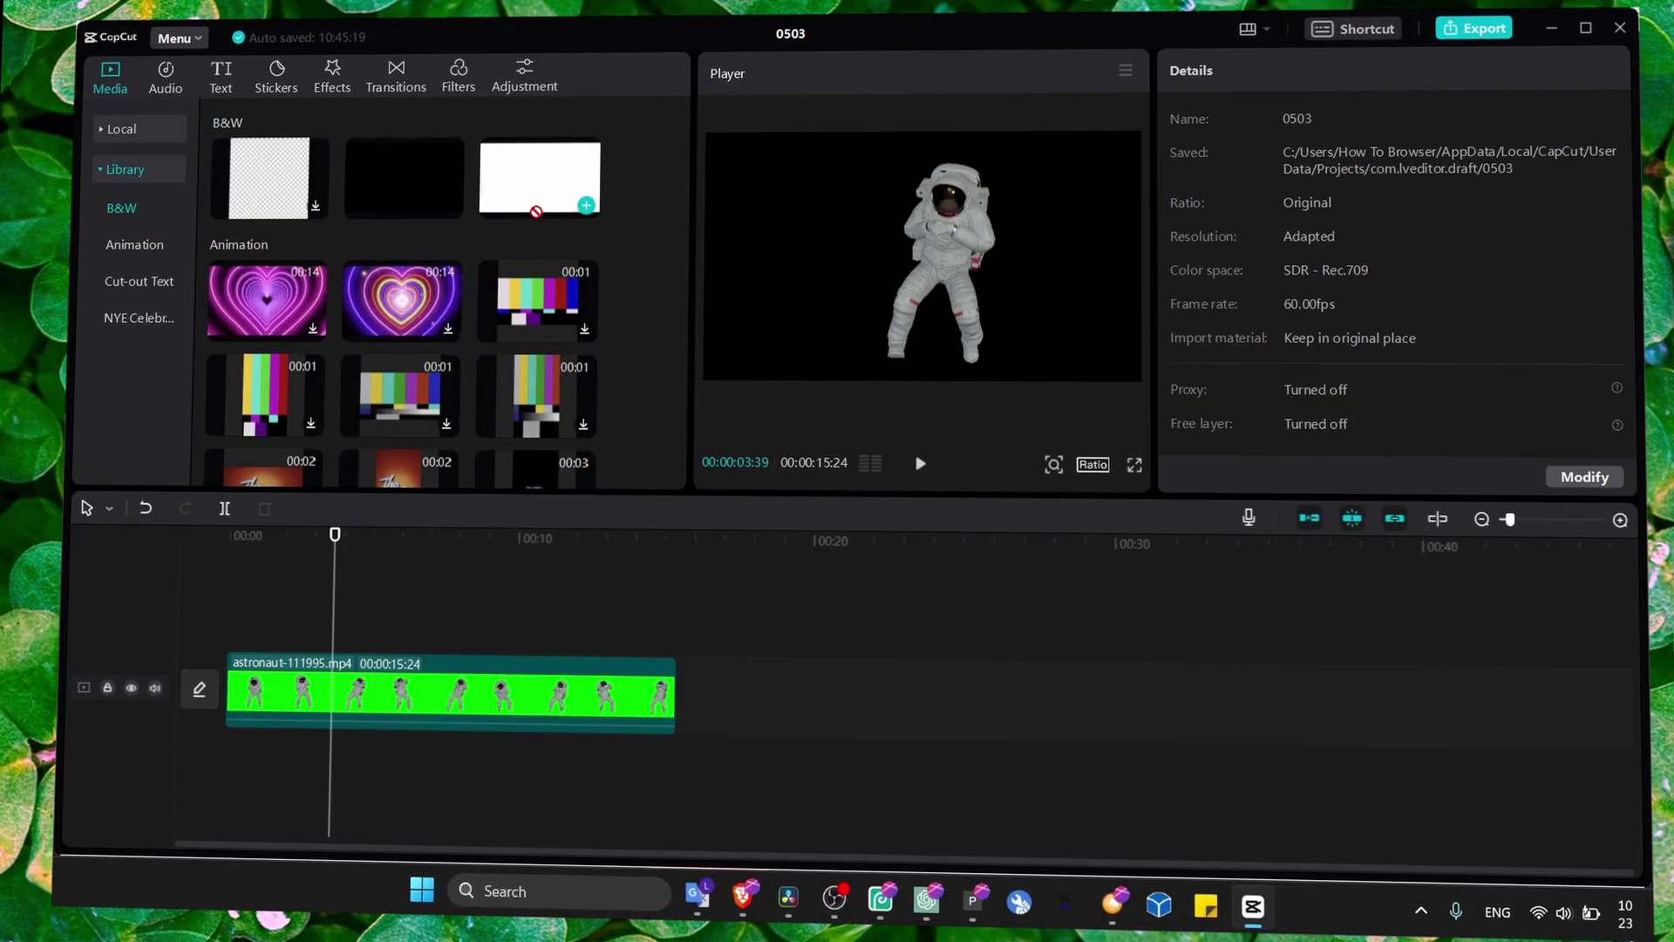
mouse_move(406, 179)
left_mouse_down()
mouse_move(209, 772)
mouse_move(301, 615)
left_mouse_up()
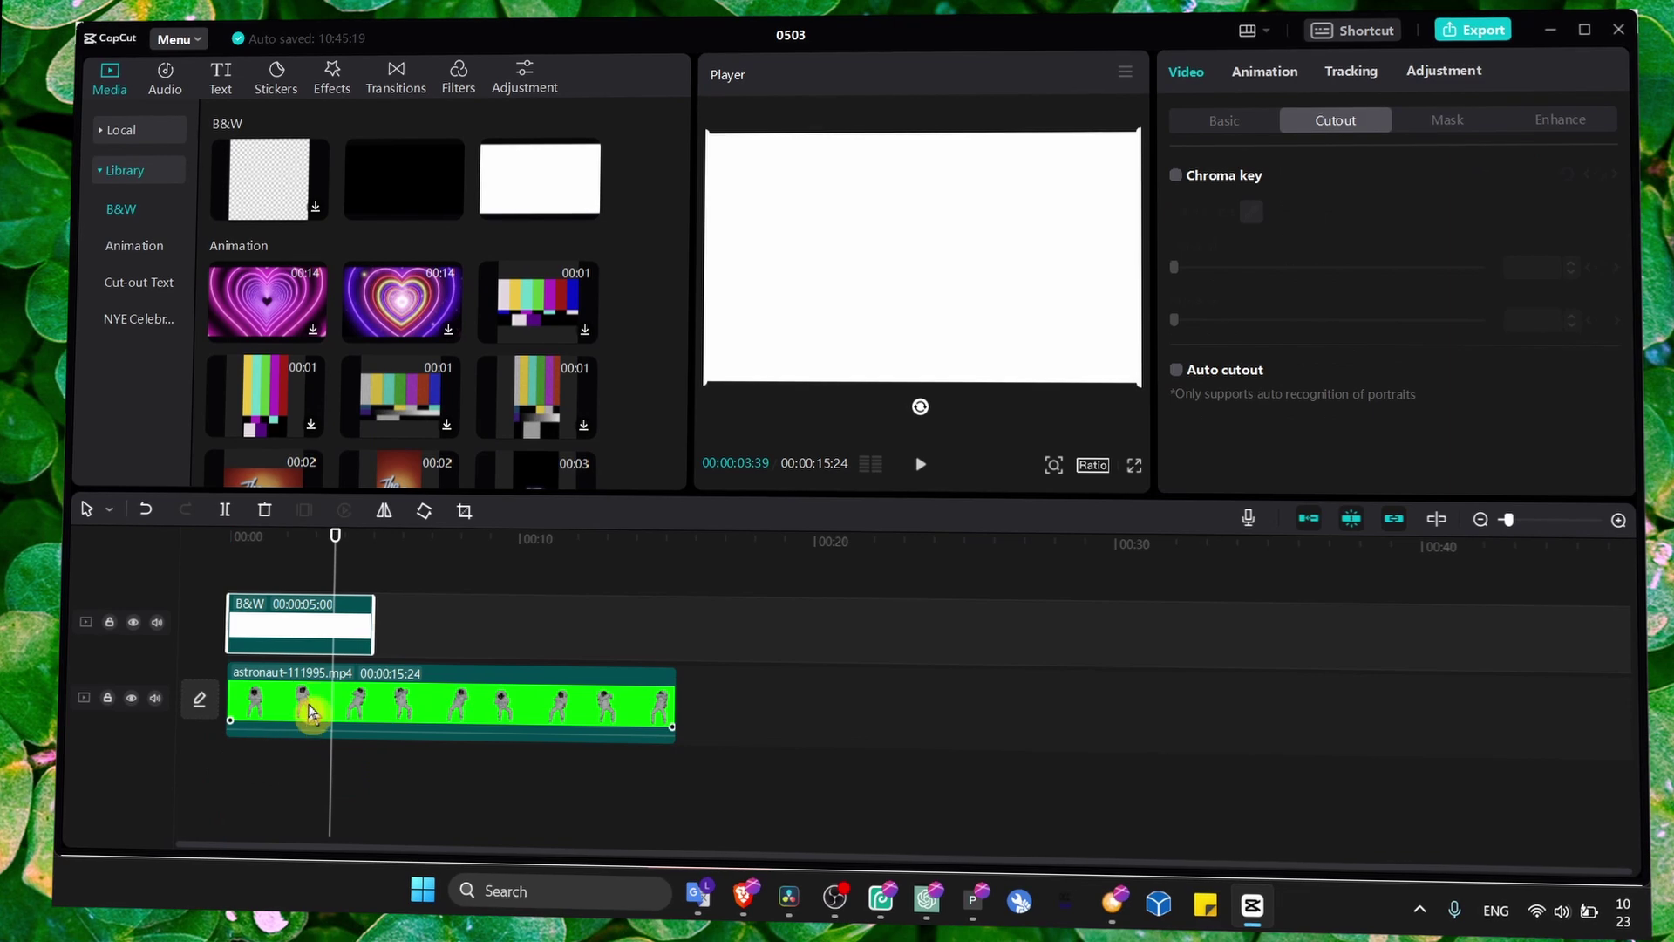
left_click(312, 699)
left_click(319, 638)
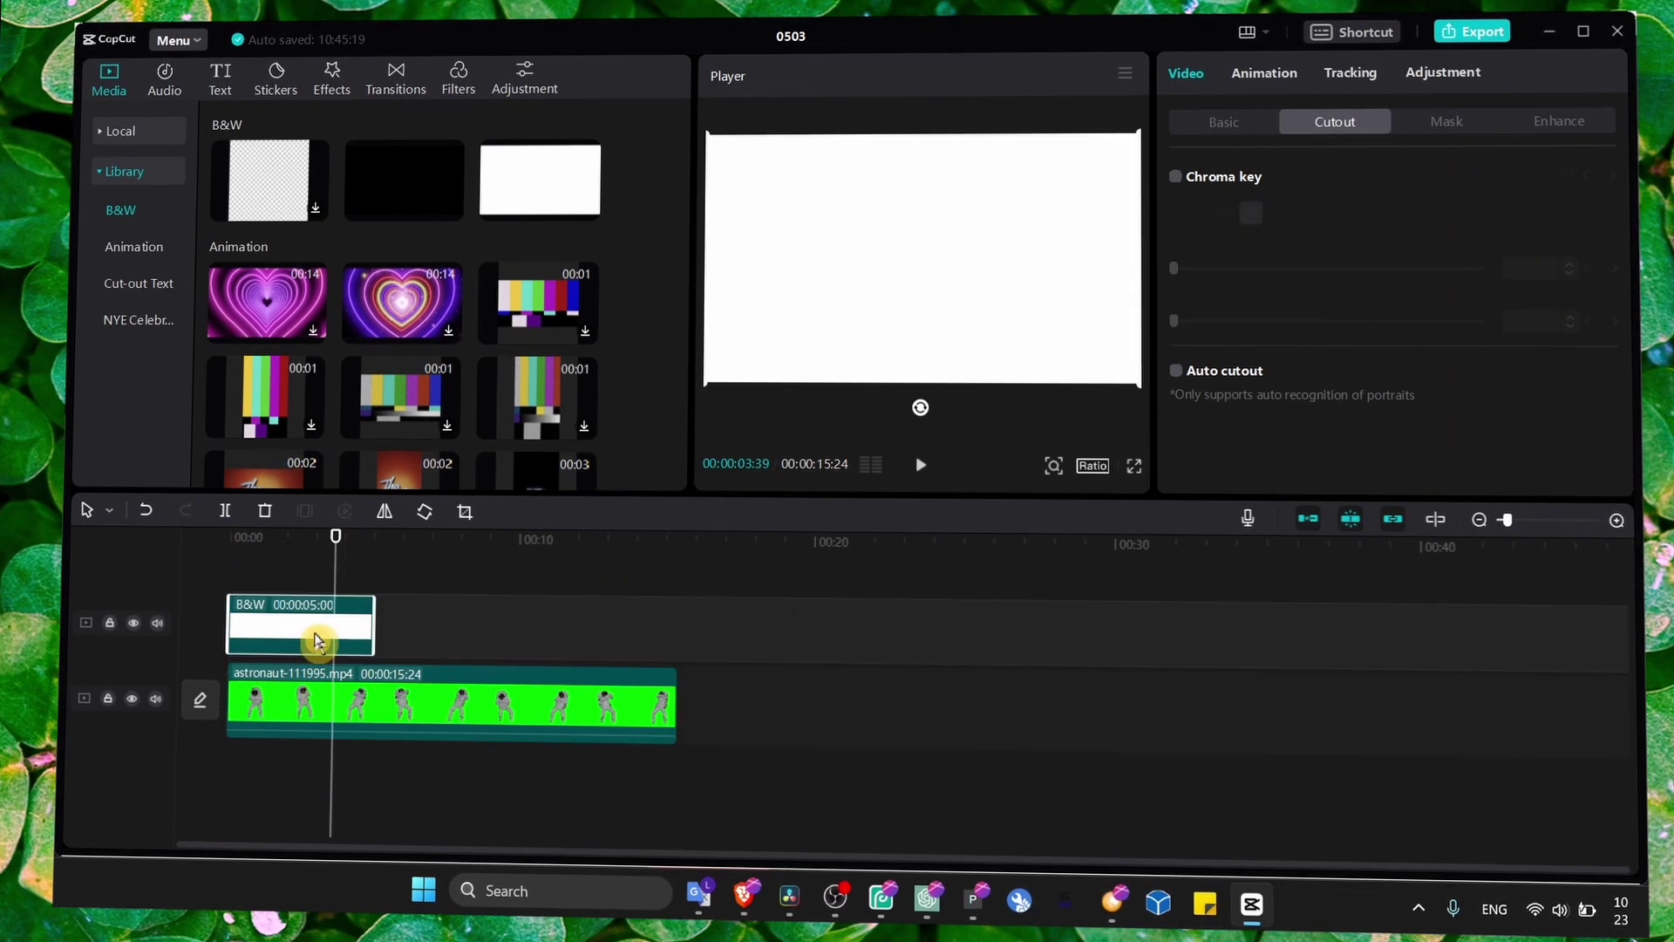
mouse_move(310, 652)
left_mouse_down()
mouse_move(307, 773)
mouse_move(308, 629)
mouse_move(300, 772)
left_mouse_up()
Extend the white clip to 00:15:29 to match the astronaut clip's length
left_click(367, 700)
left_click(301, 638)
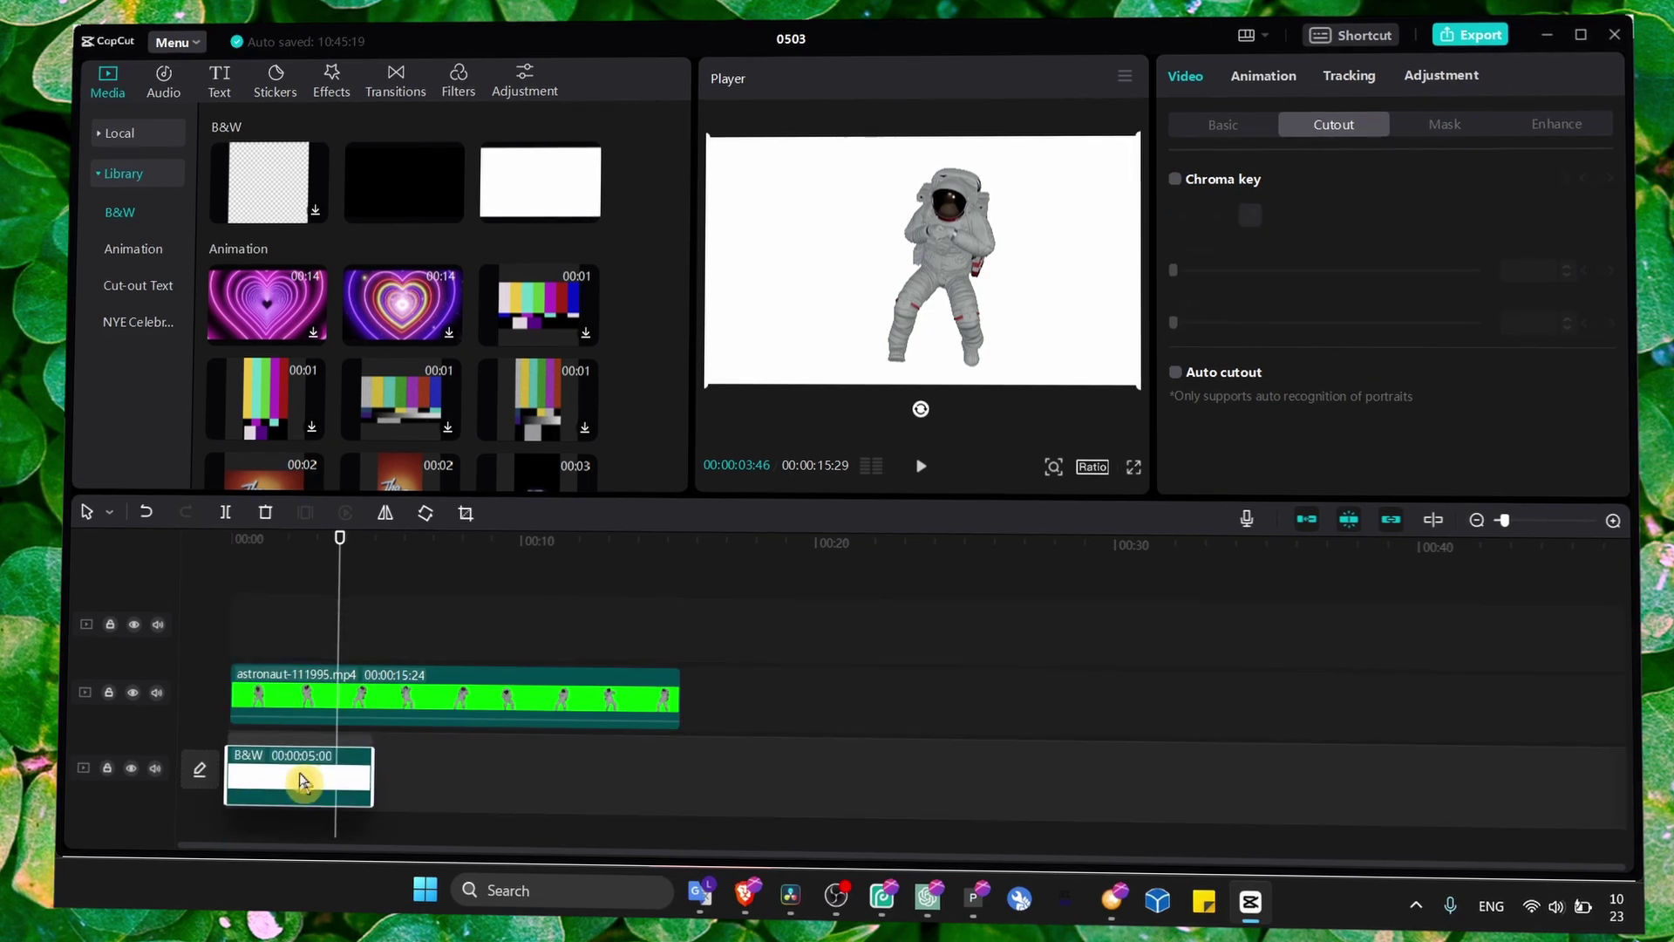
left_click_drag(374, 710, 676, 710)
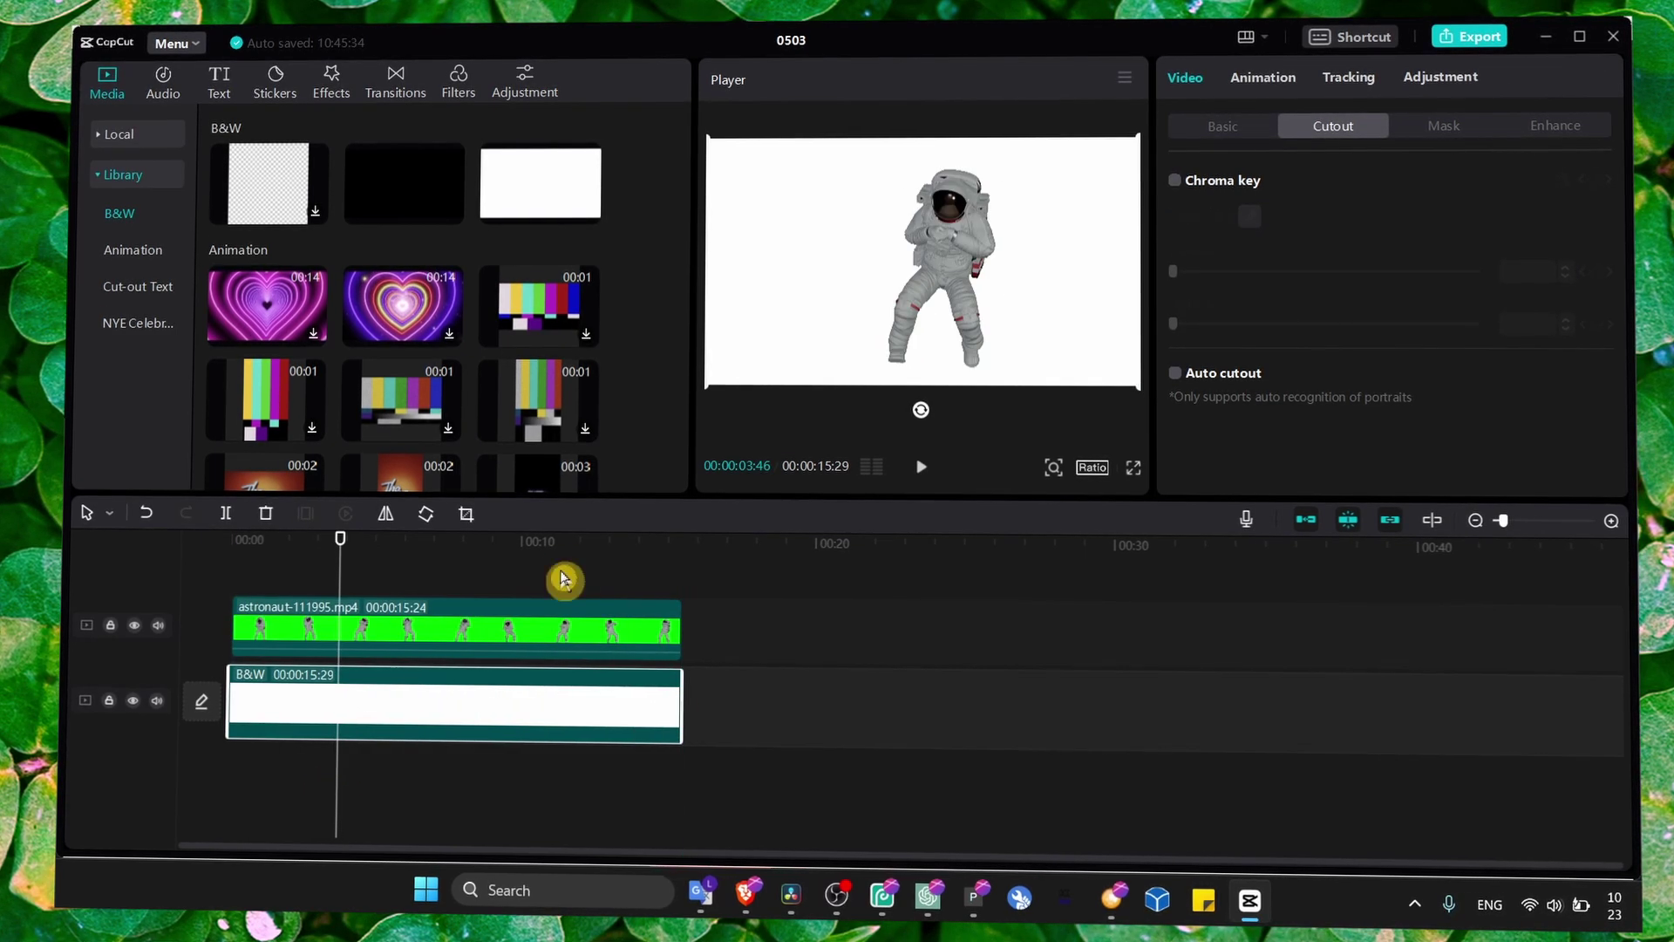
mouse_move(564, 544)
left_mouse_down()
mouse_move(319, 572)
mouse_move(484, 593)
left_mouse_up()
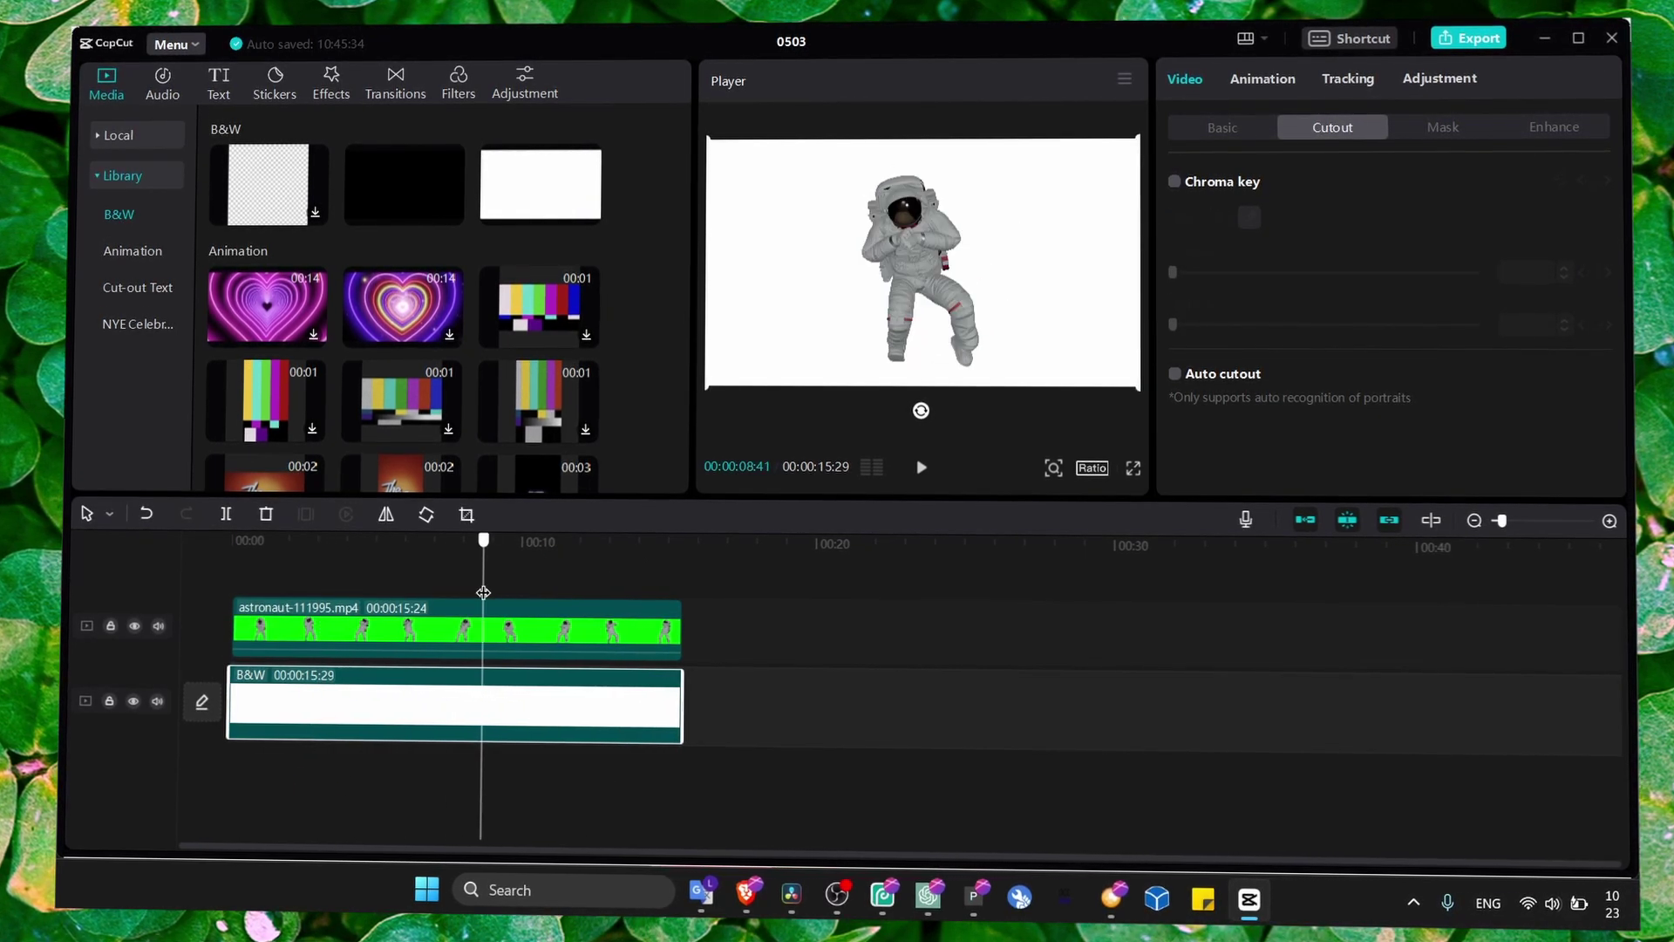
Select the astronaut clip and show its Video > Basic scale and position settings
left_click(566, 636)
left_click(560, 700)
left_click(589, 636)
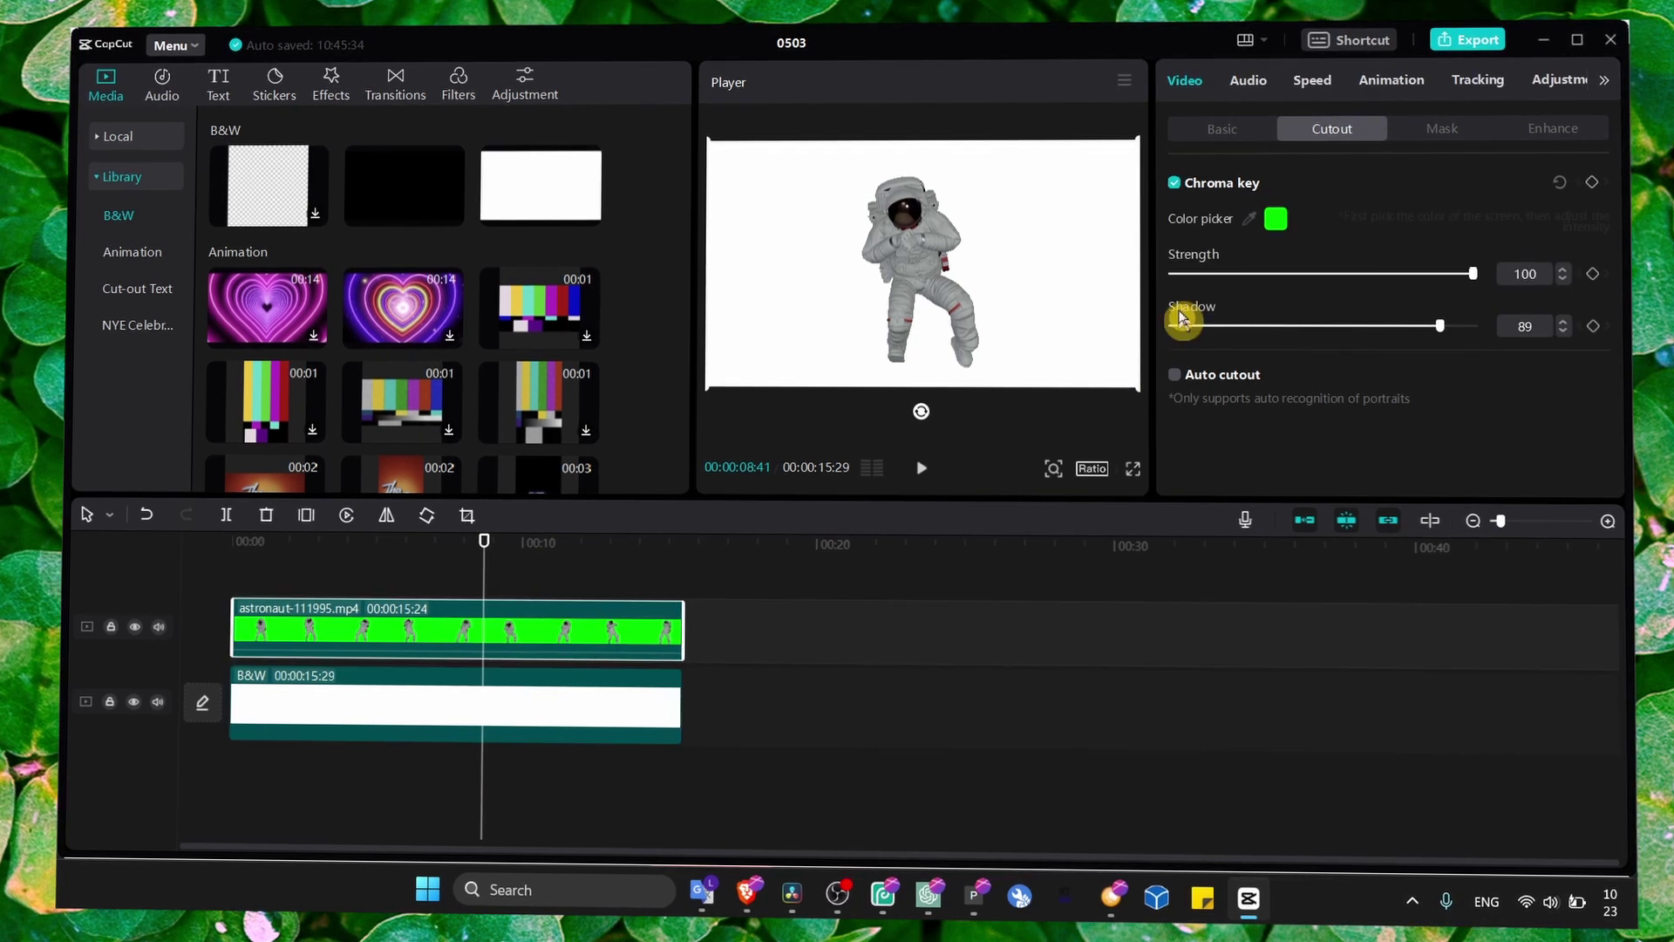
left_click(1219, 129)
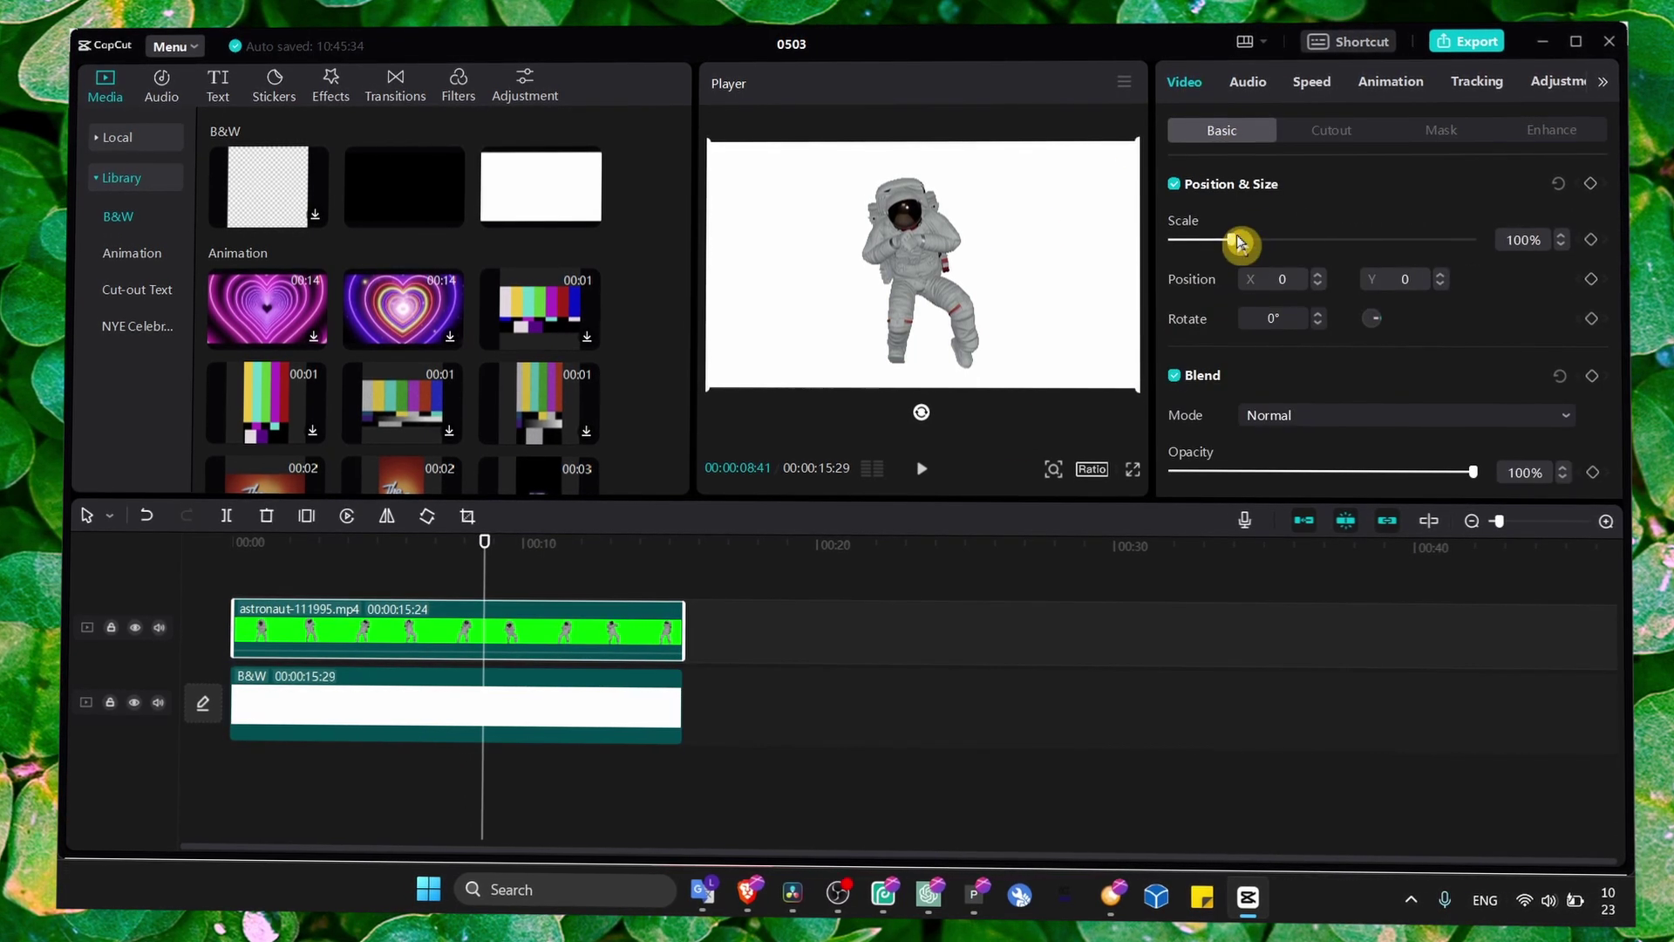